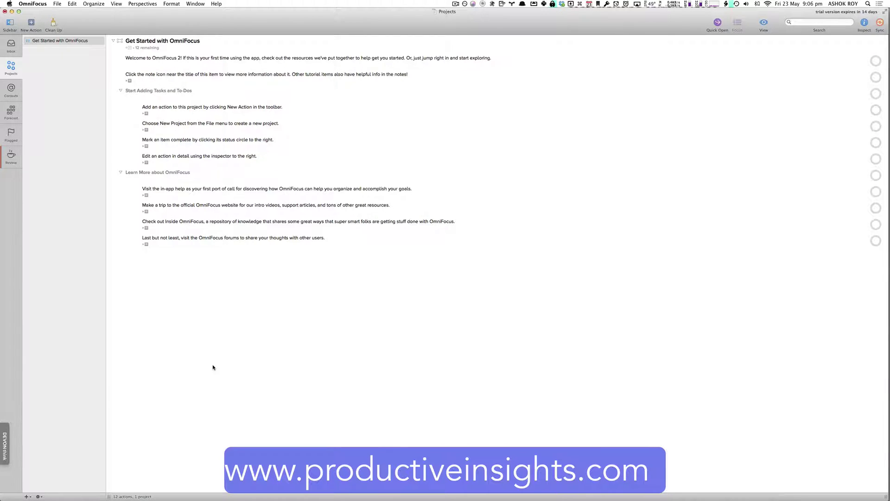
- Switch to Safari and read down the GTD with OmniFocus post to its Omnifocus (Mac and iOS) section
key(super+Tab)
key(super+Tab)
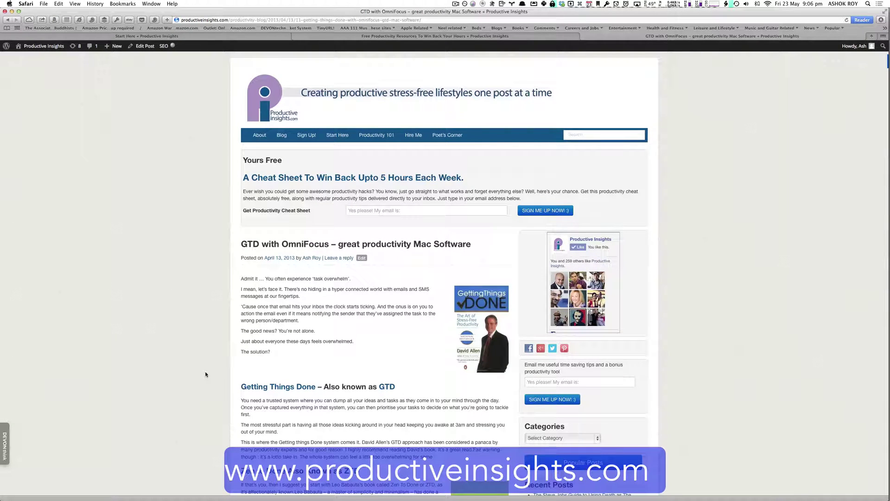
scroll(205, 374, down, 3)
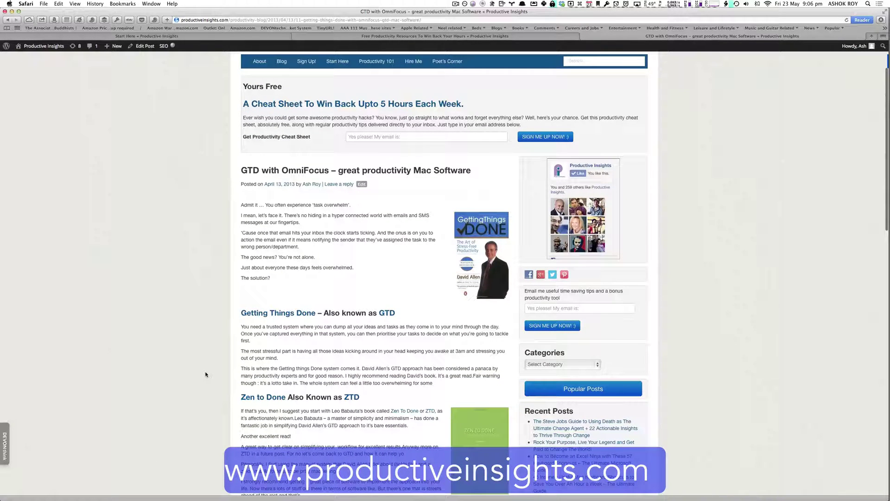
scroll(205, 375, down, 1)
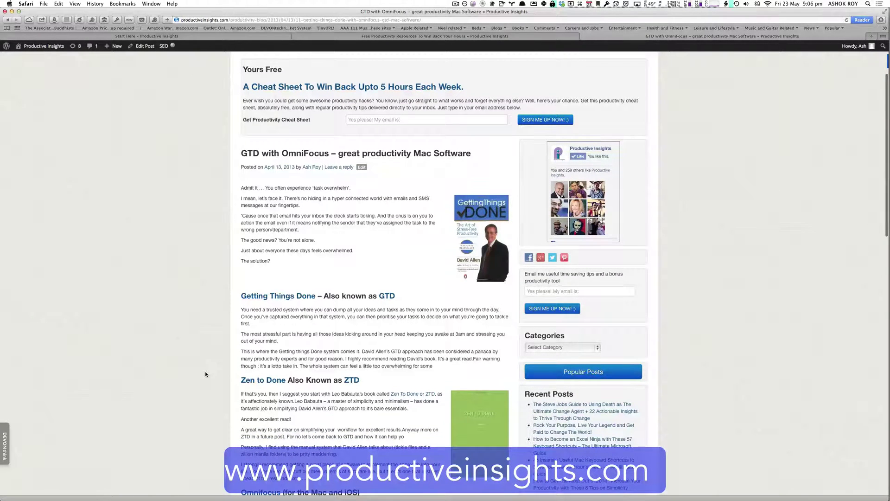
scroll(205, 375, down, 1)
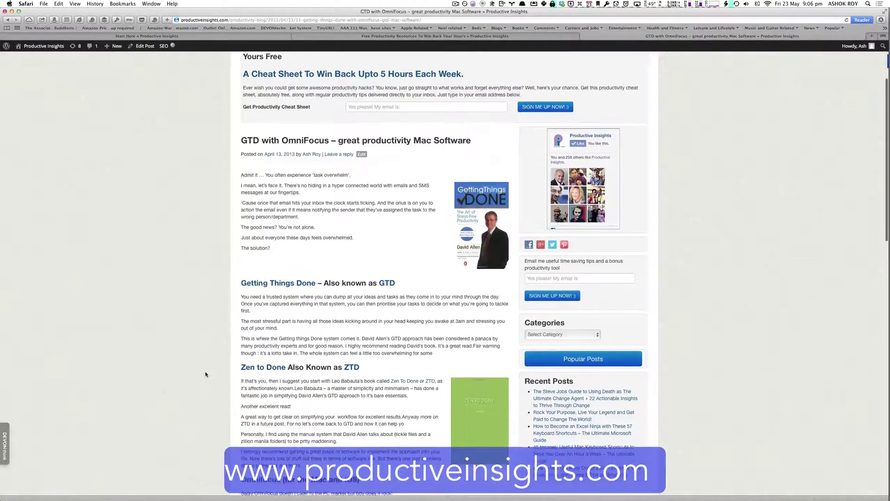
scroll(205, 374, down, 3)
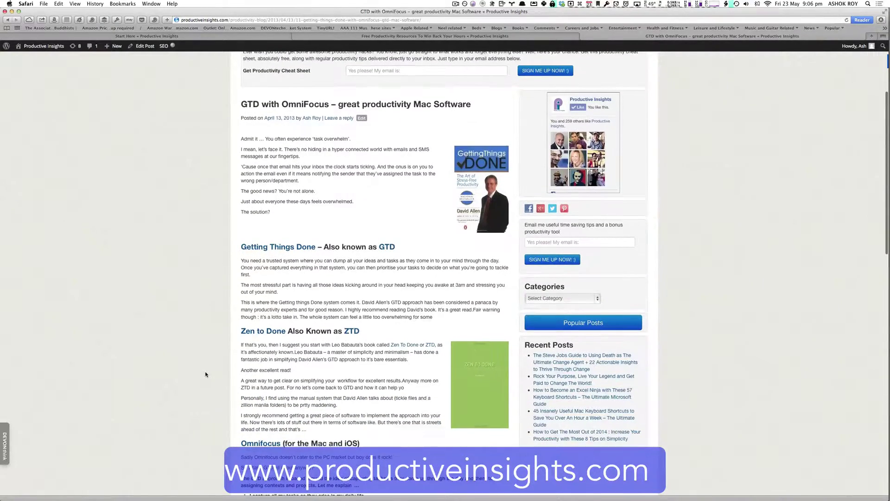
scroll(206, 374, down, 3)
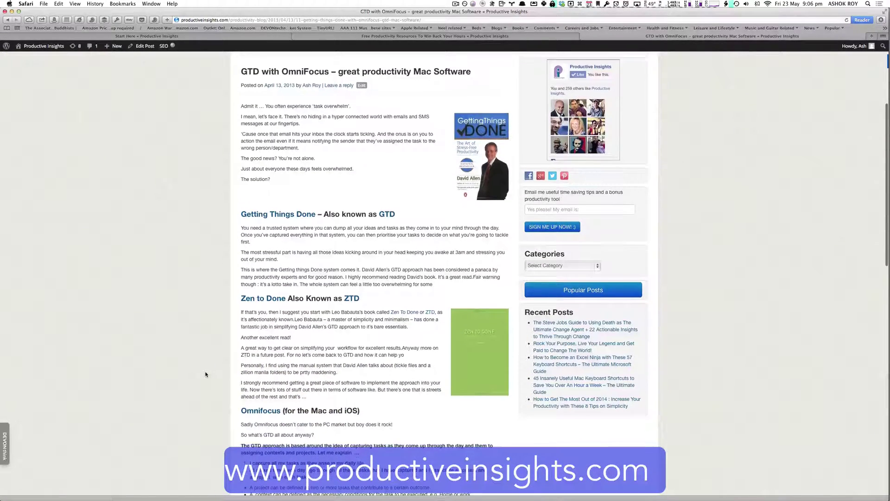
scroll(206, 374, down, 1)
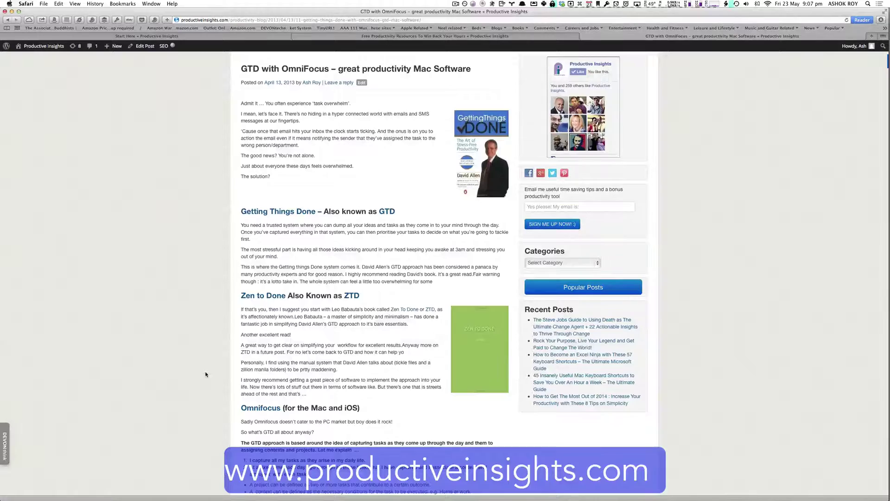
scroll(206, 375, down, 2)
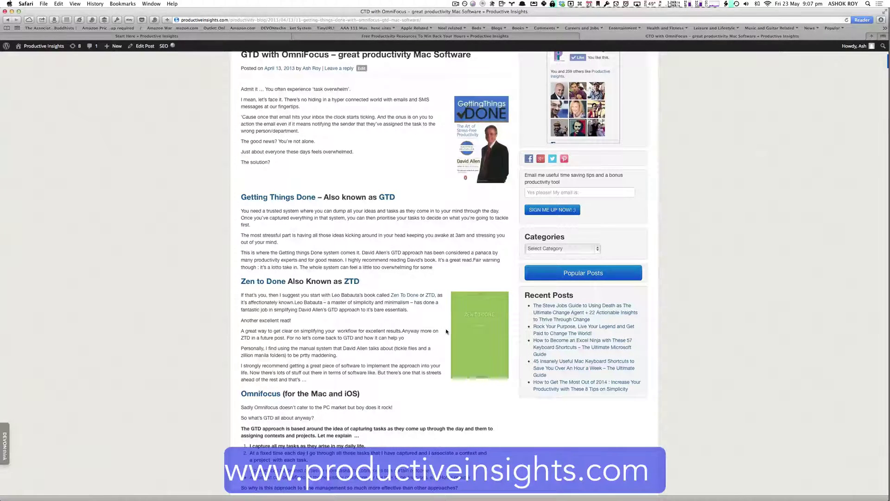
scroll(422, 346, down, 5)
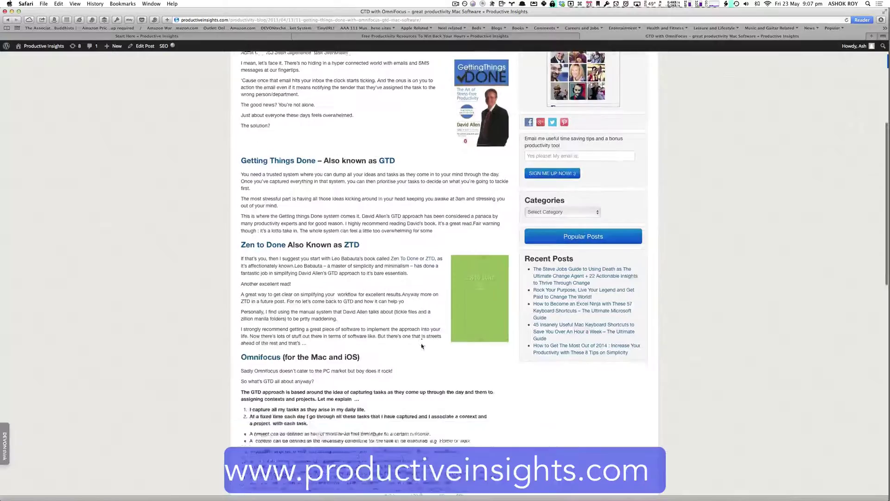
scroll(421, 345, down, 1)
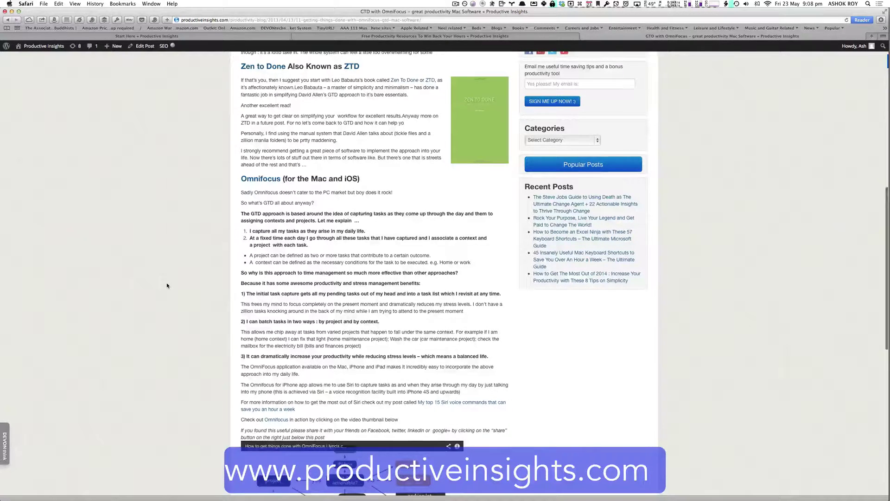
- Scroll to the embedded OmniFocus video, affiliate-links disclosure and share buttons ending the post
scroll(166, 282, down, 2)
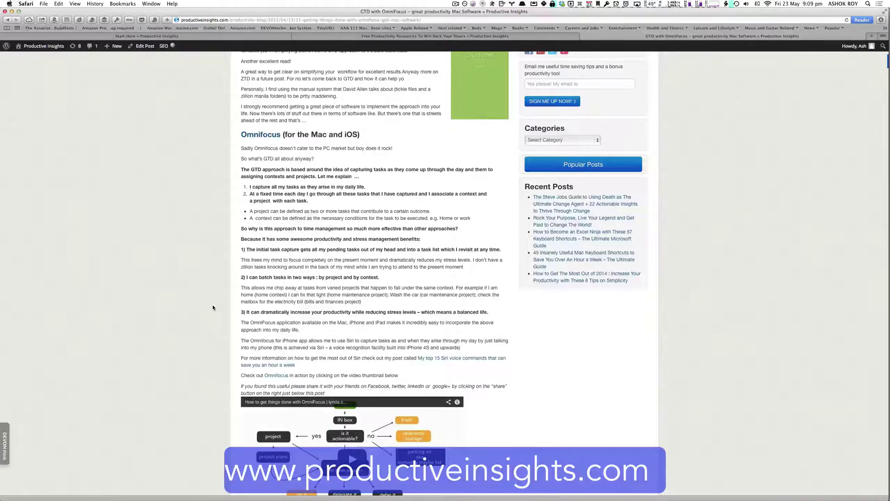
scroll(213, 308, down, 5)
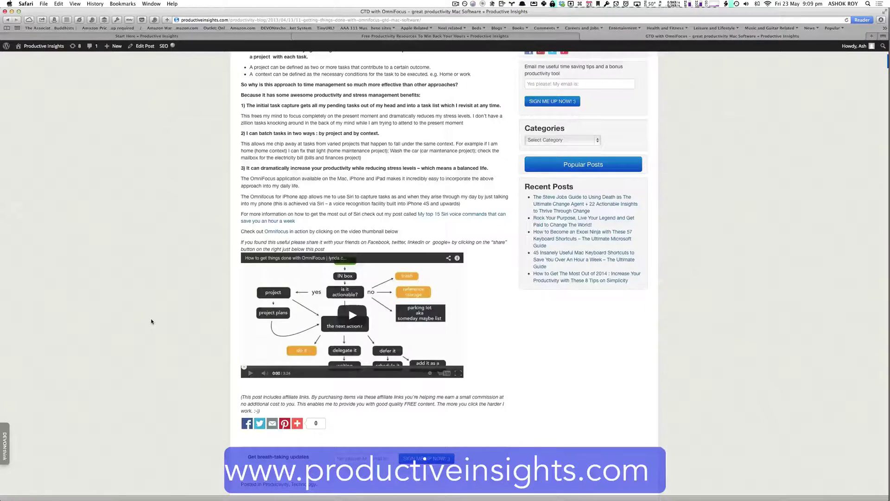
- Show the empty Inbox in OmniFocus 1, then return to OmniFocus 2's Get Started project
key(super+Tab)
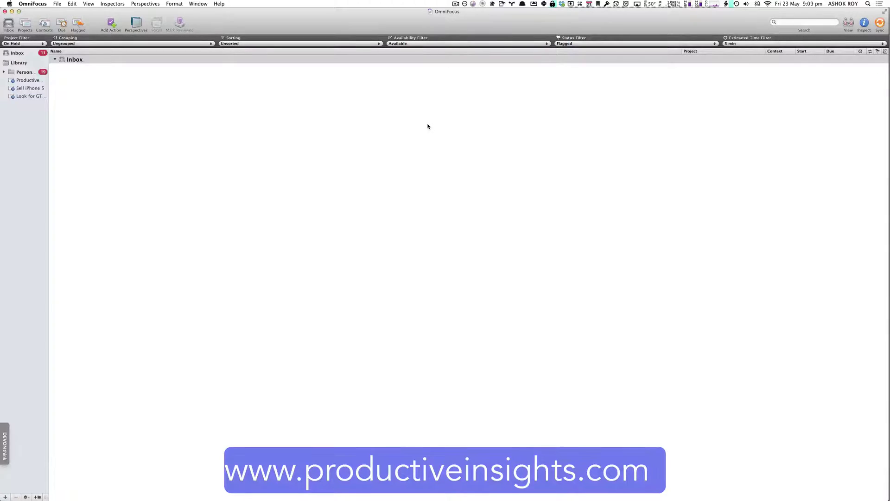
key(super+Tab)
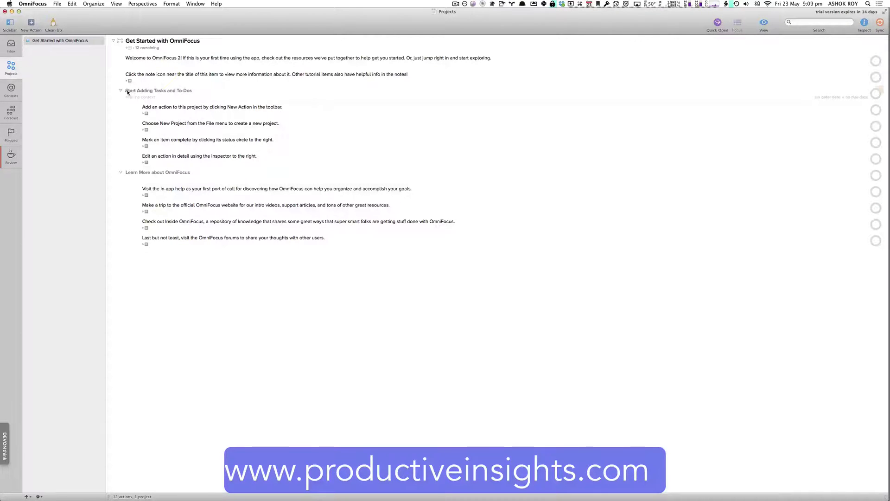
- Cycle through Contexts, Forecast, Flagged and Review, ending on Forecast for Mon, 16 Jun
click(11, 67)
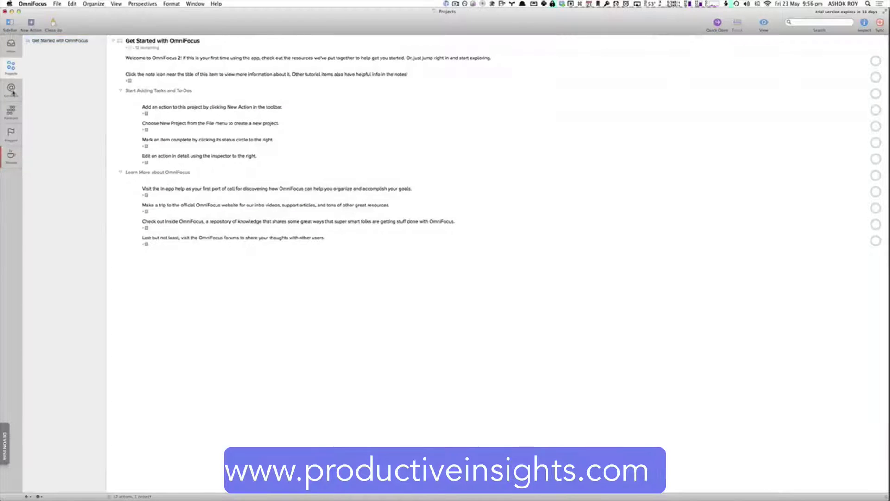
click(11, 89)
click(11, 111)
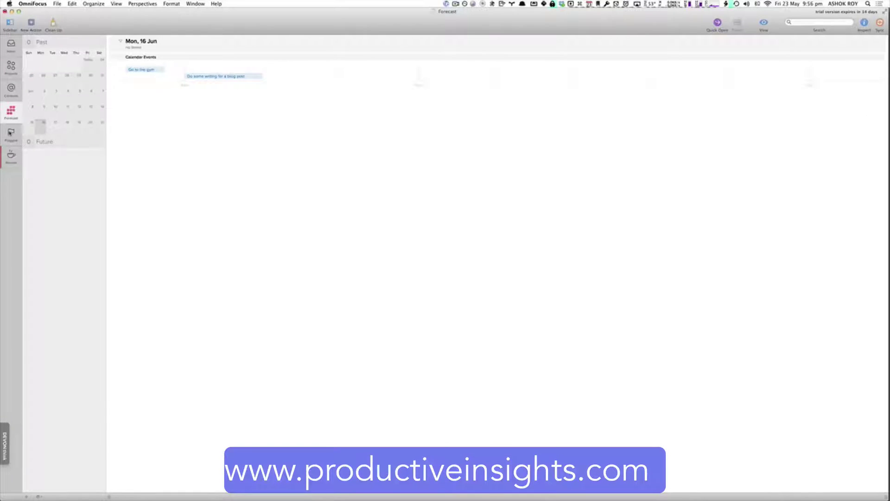
click(10, 133)
click(12, 156)
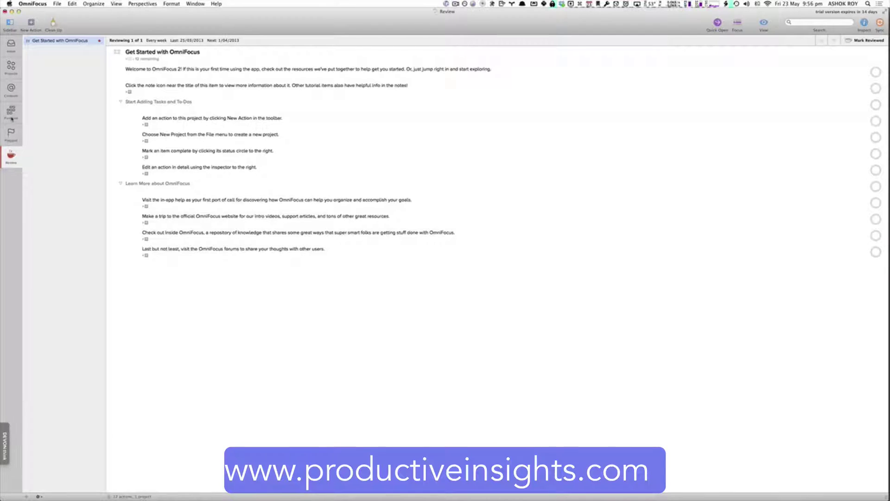
click(11, 113)
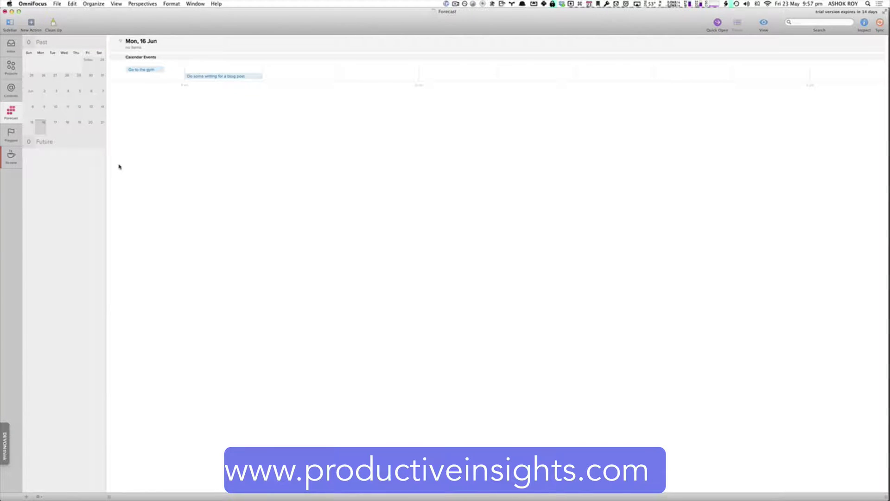
- Show Review for the Get Started with OmniFocus project and its 12 remaining actions
click(5, 159)
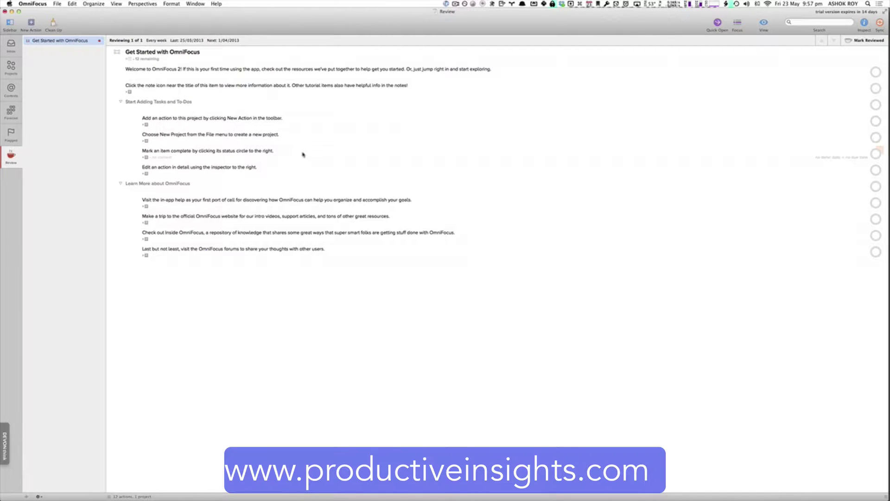
- In Safari, open the Productive Insights Blog page and skim 'Why Your Own Death is The Ultimate Change Agent'
key(super+Tab)
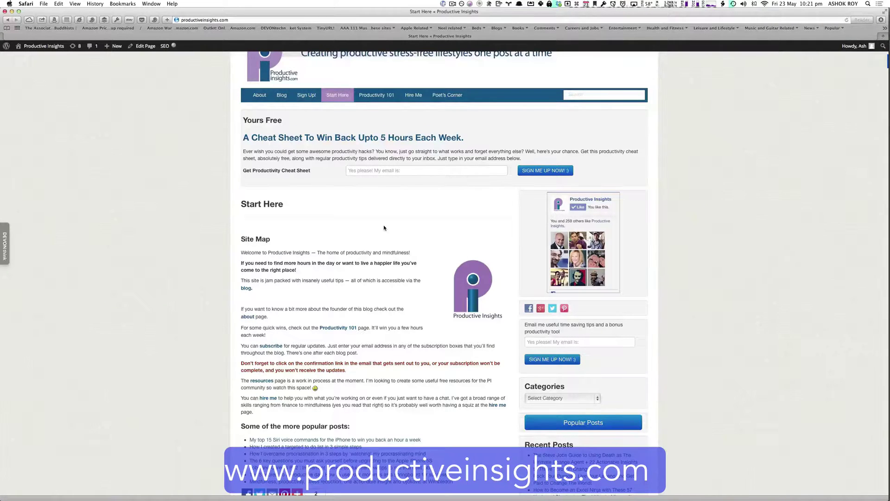
scroll(384, 228, up, 2)
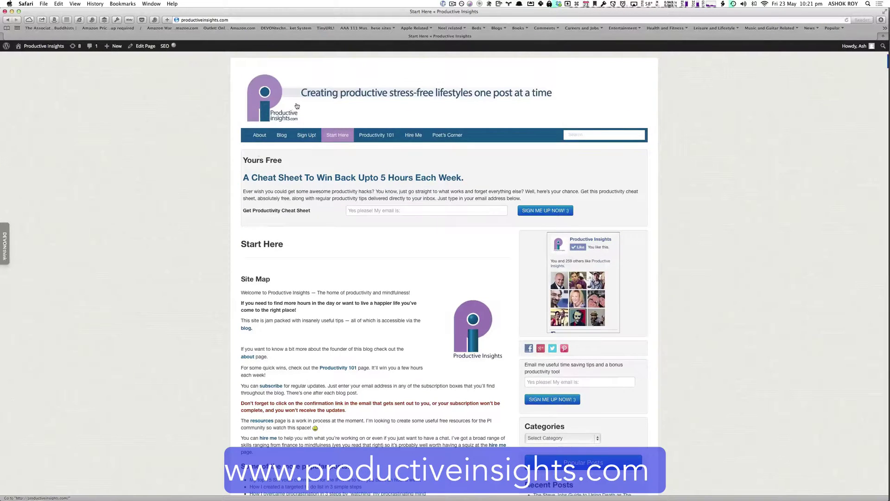
click(208, 20)
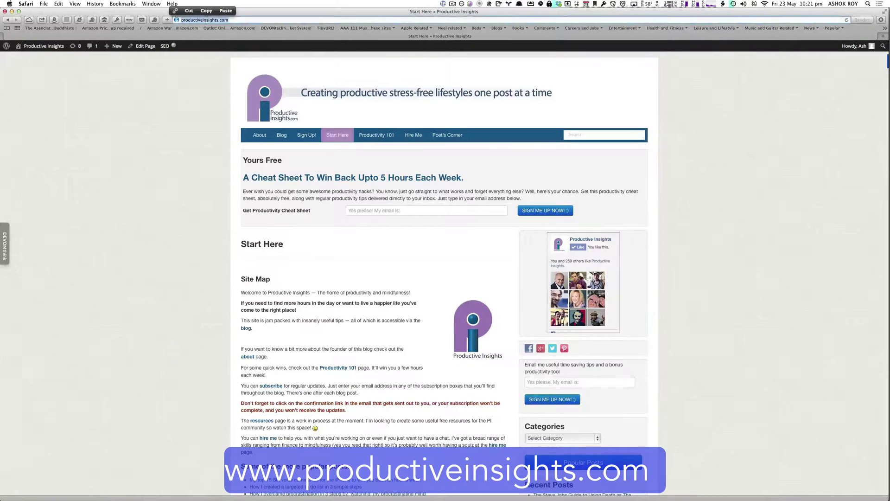
super+click(282, 139)
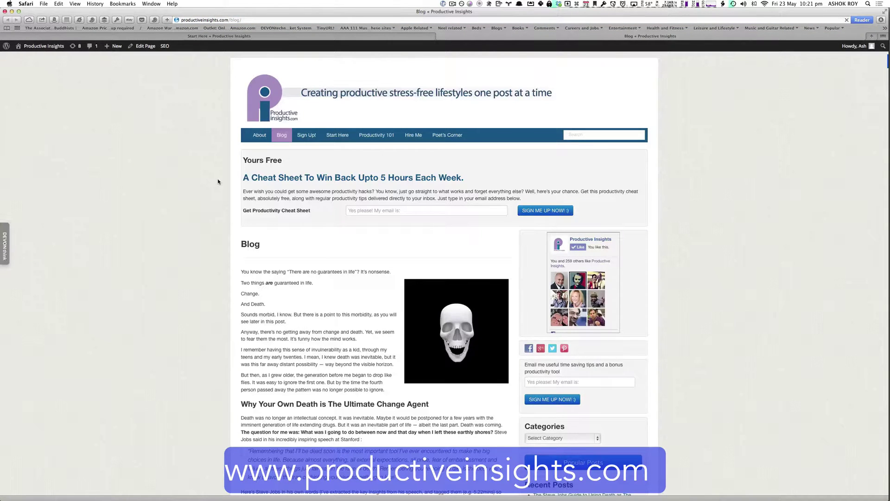
scroll(218, 181, down, 10)
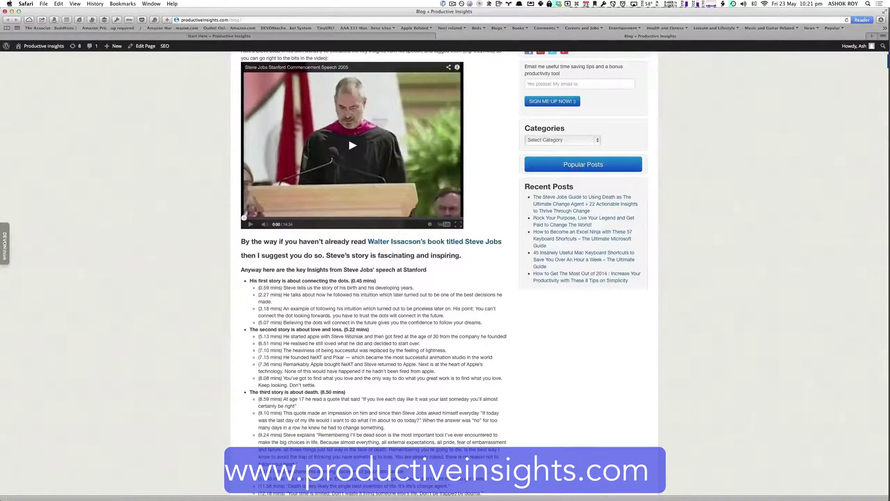
scroll(548, 344, up, 10)
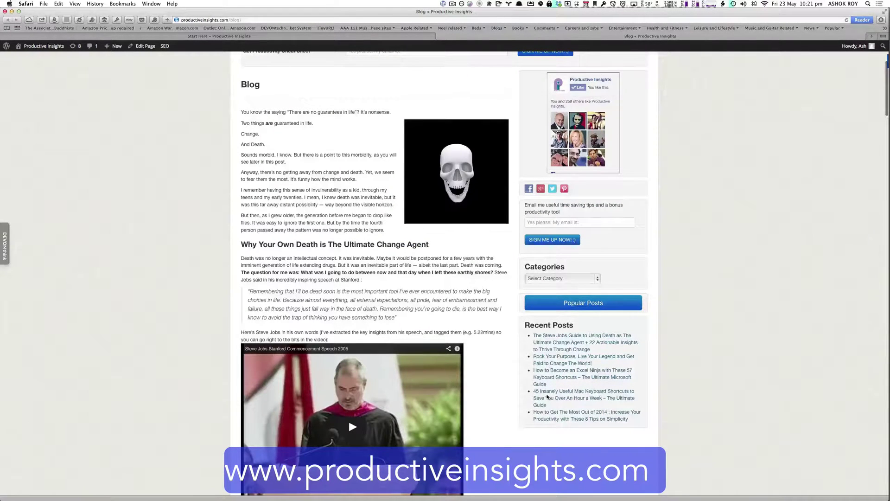
- Open the '45 Insanely Useful Mac Keyboard Shortcuts' post from Recent Posts and scroll through it
click(552, 393)
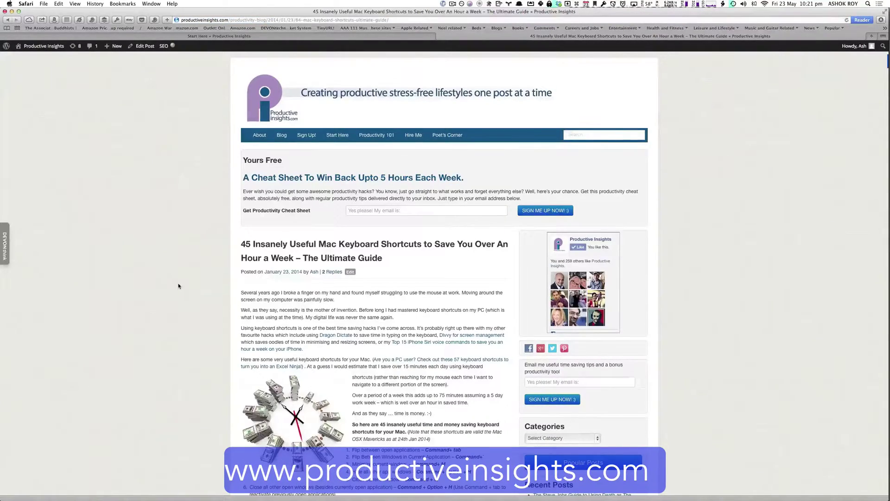
scroll(179, 286, down, 5)
scroll(179, 286, down, 1)
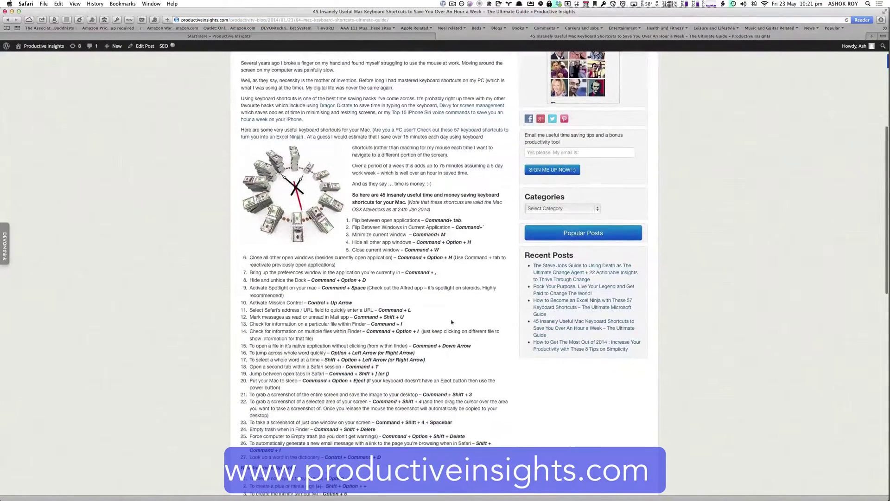
- Open the 'How to Stop Procrastination Dead in it's Tracks' post and skim it
click(568, 349)
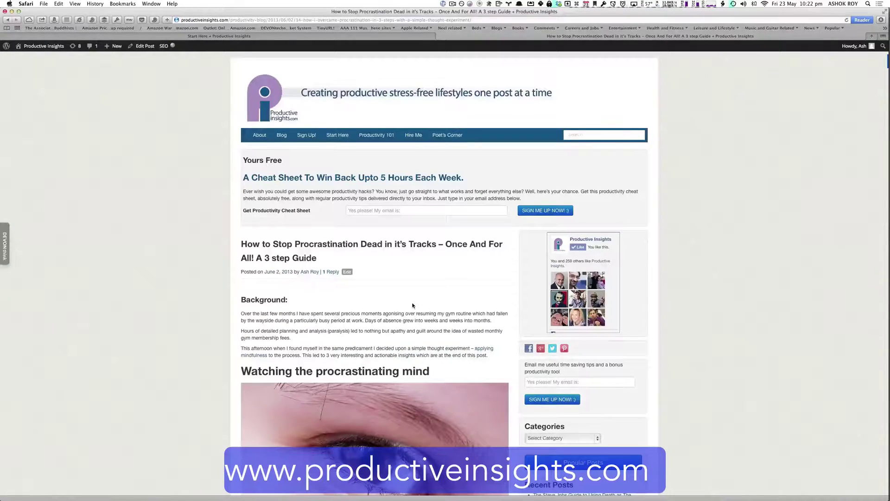
scroll(412, 305, down, 5)
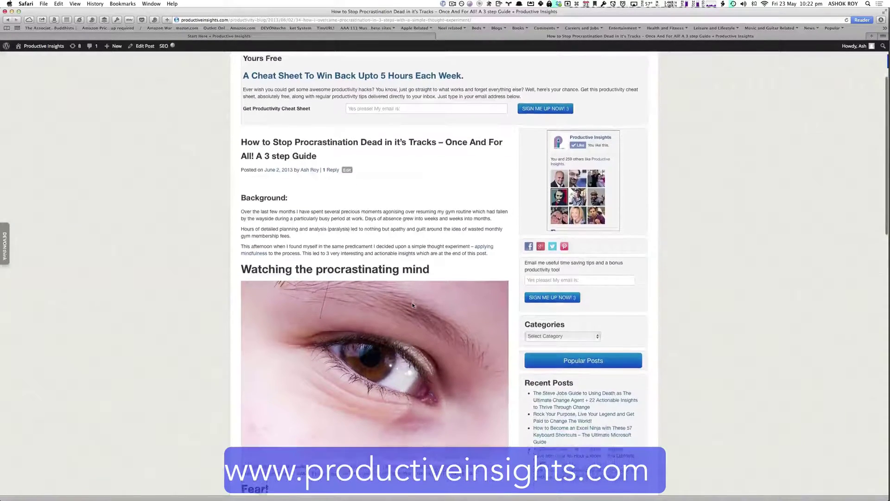
scroll(413, 305, down, 4)
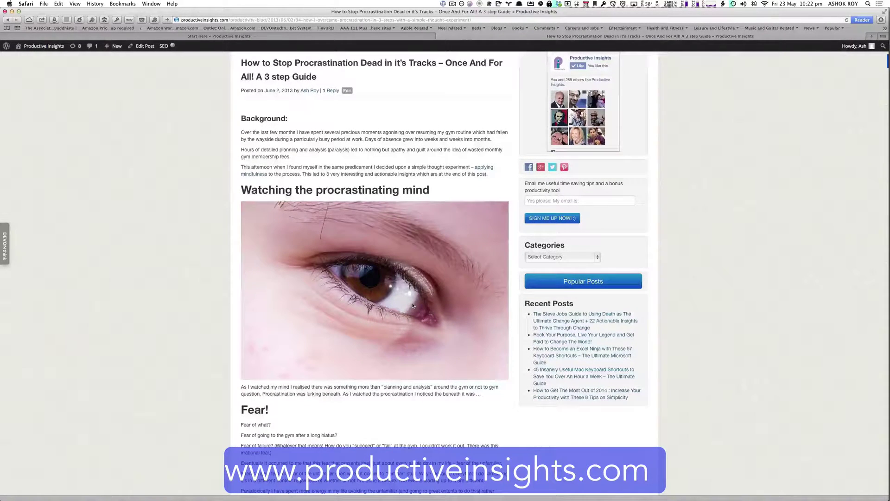
scroll(412, 305, up, 2)
scroll(413, 305, up, 3)
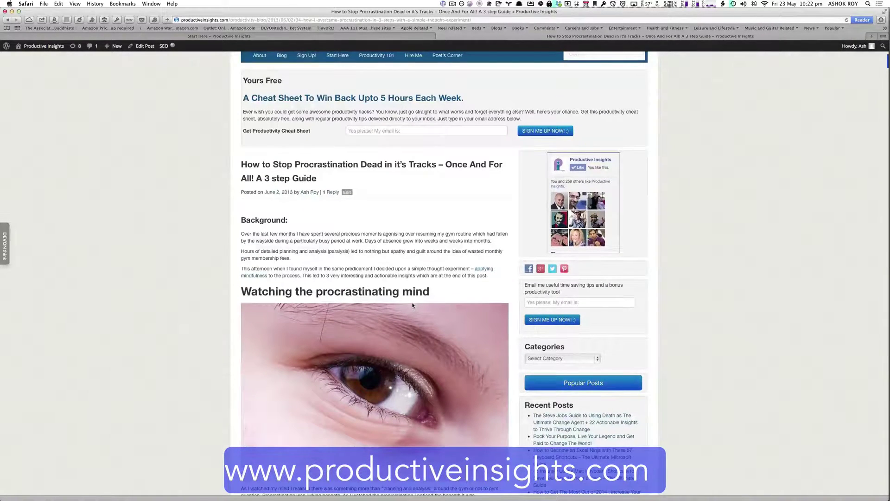